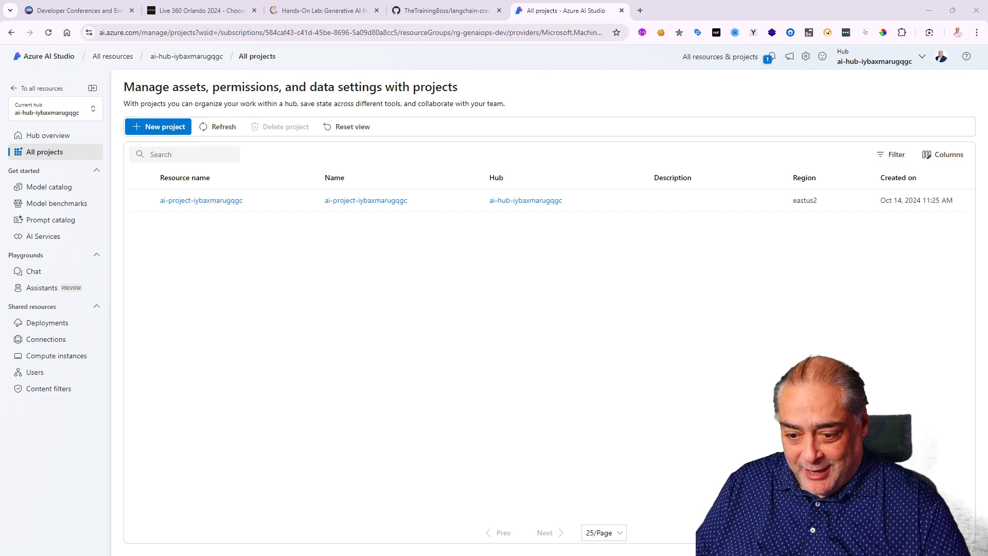
Open the deployments of project ai-project-iybaxmarugqgc and start deploying a base model.
left_click(214, 205)
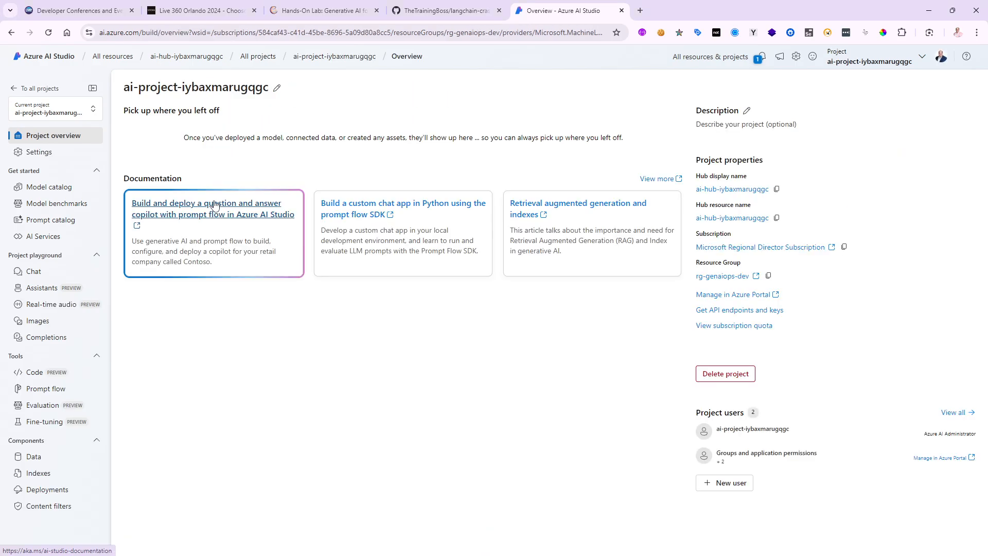
left_click(58, 489)
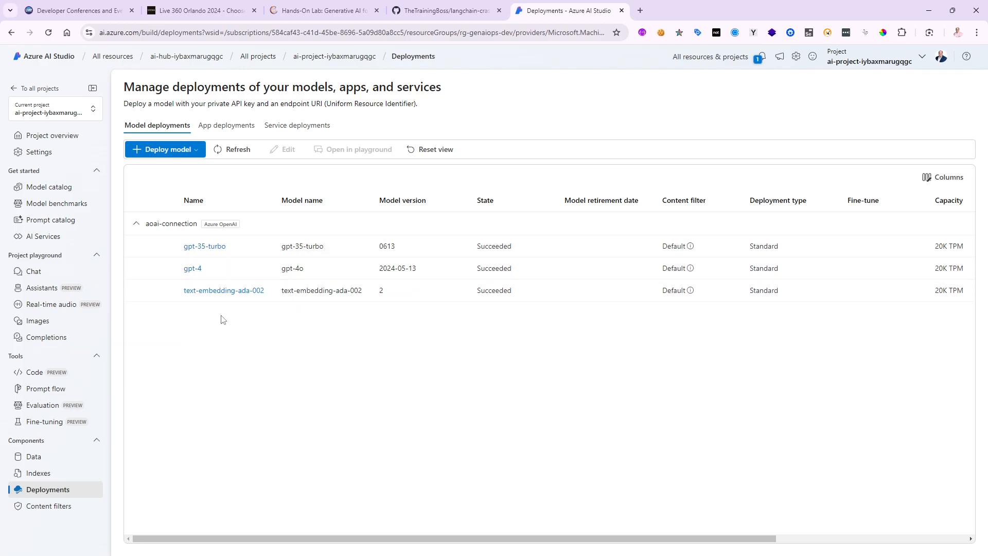
left_click(191, 150)
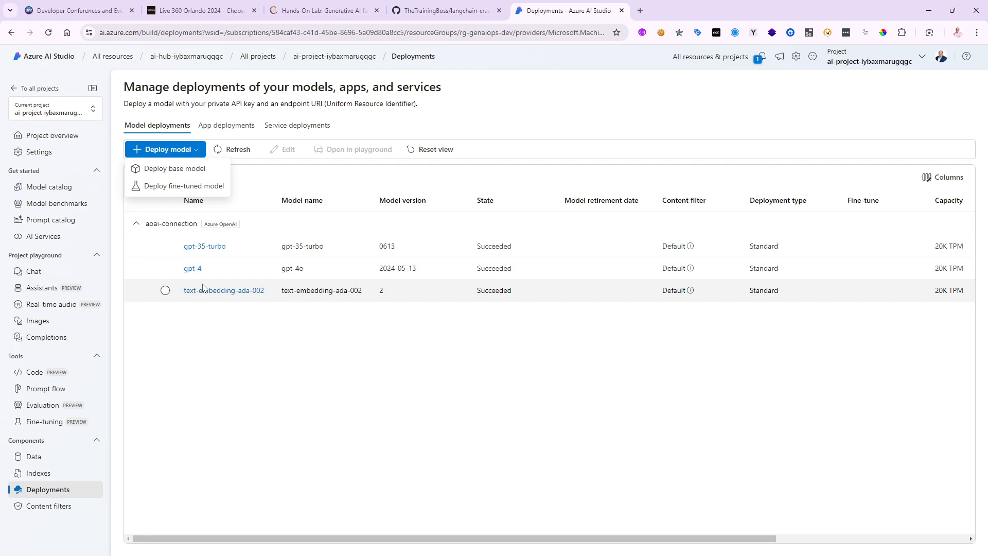
left_click(169, 172)
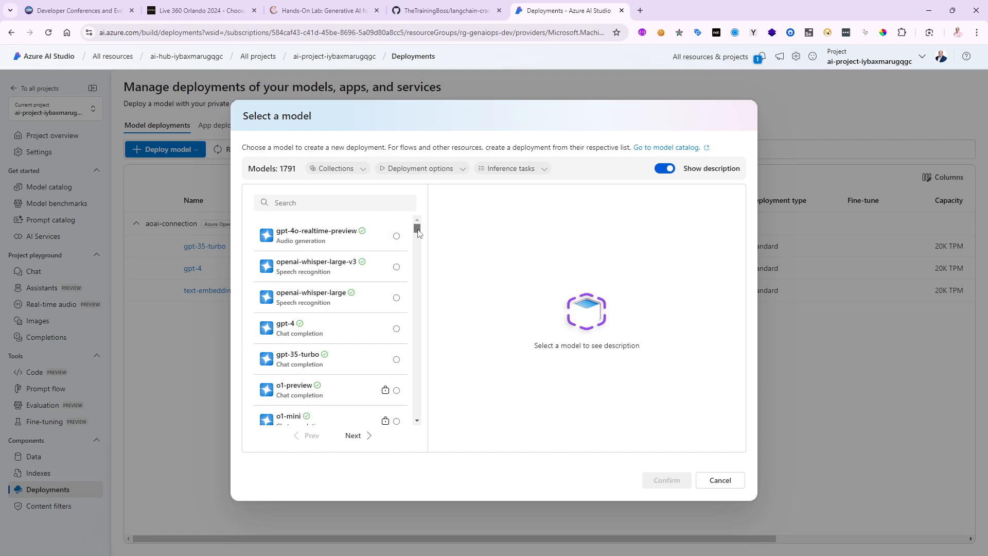
Look through the list of base models available for deployment and return to its beginning.
left_click_drag(417, 232, 420, 240)
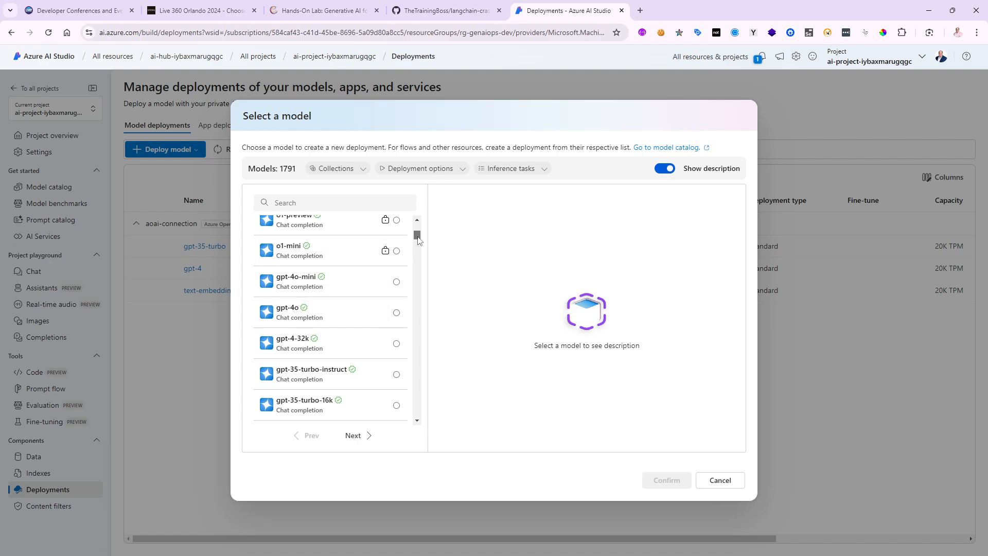
left_click_drag(418, 239, 413, 254)
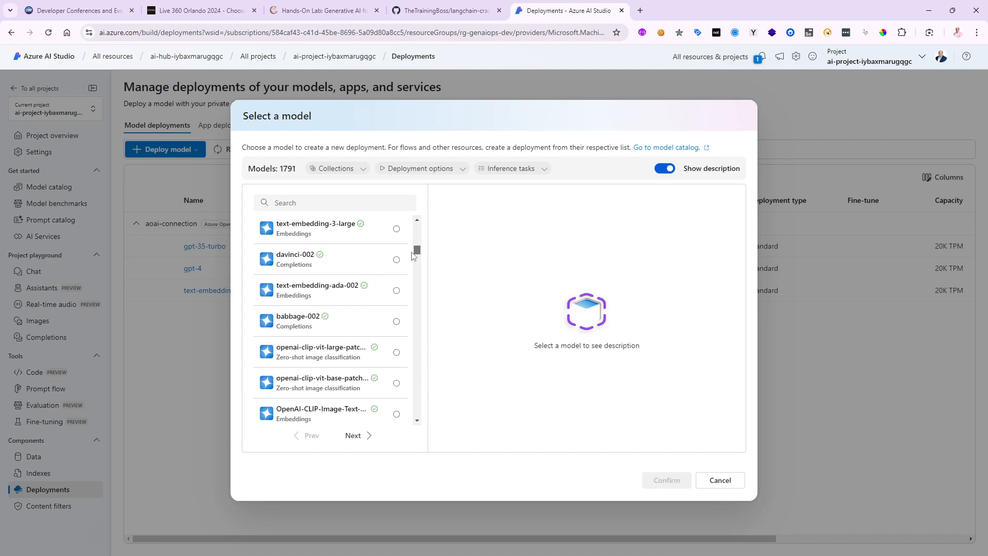
scroll(413, 255, "down", 3)
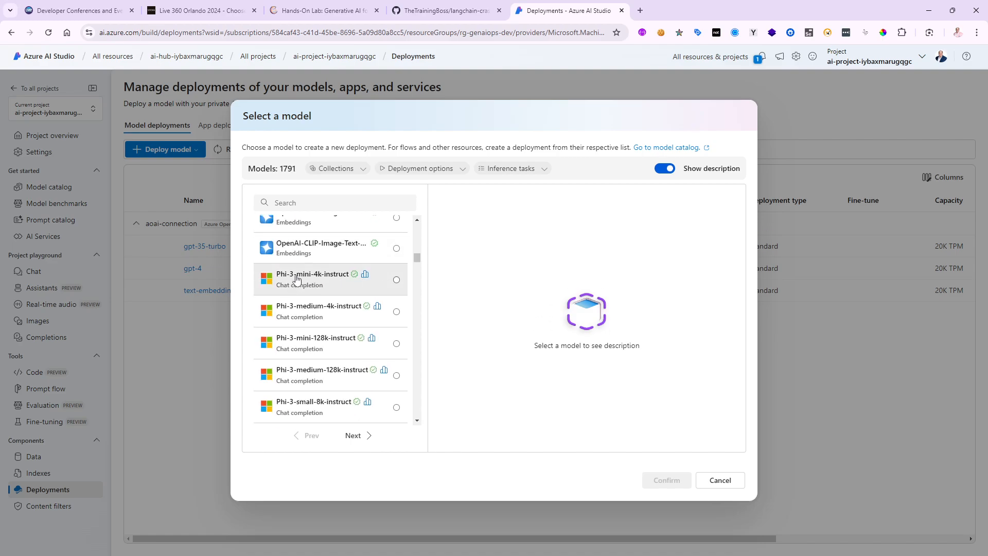
left_click_drag(417, 259, 416, 271)
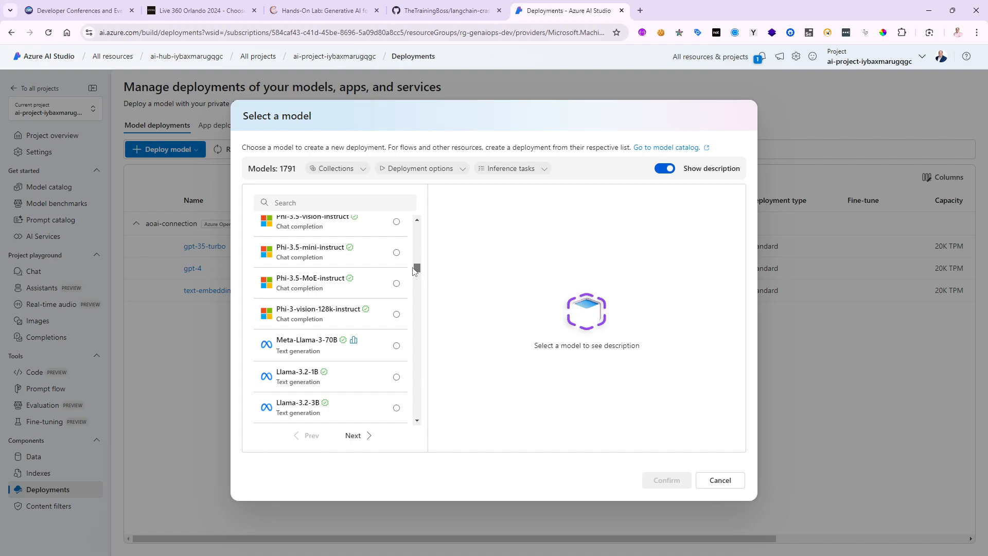
left_click_drag(415, 272, 412, 274)
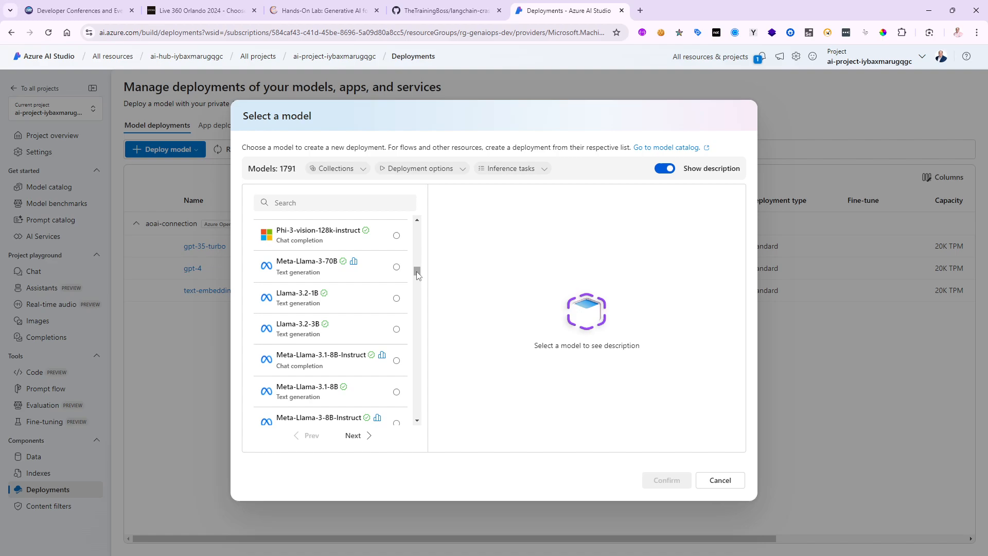
left_click_drag(417, 272, 369, 346)
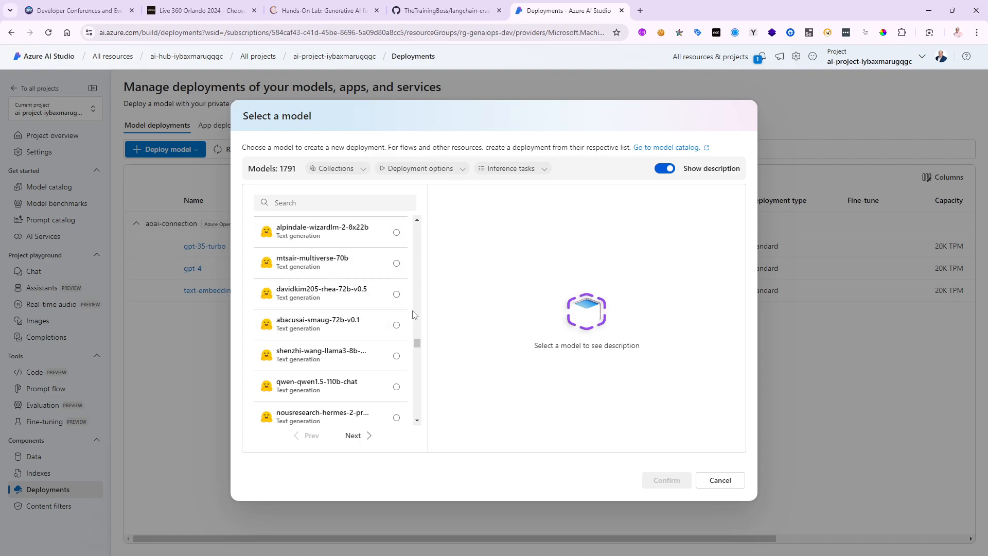
left_click_drag(414, 343, 418, 221)
Search the models for "phi" and confirm Phi-3.5-mini-instruct as the model to deploy.
left_click(314, 203)
type("p")
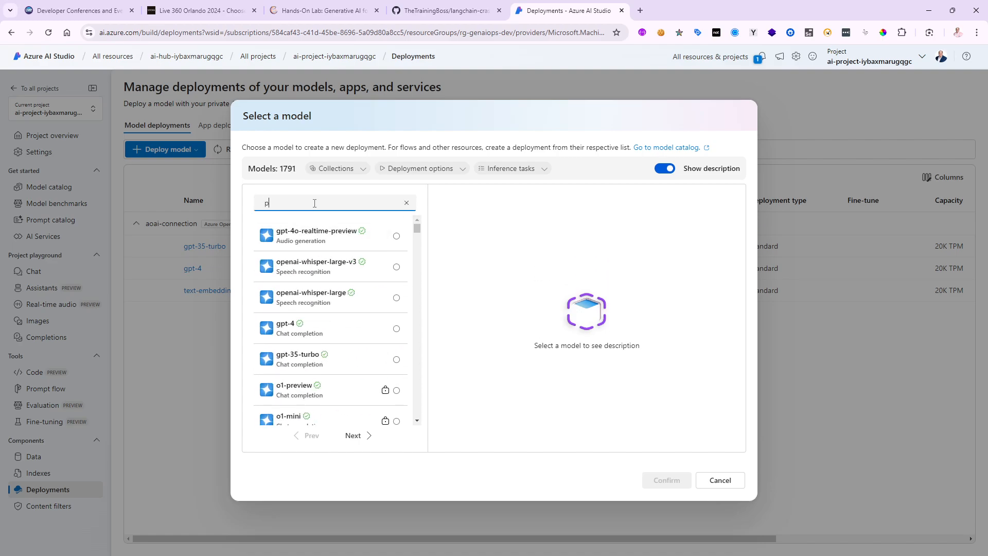
type("hi")
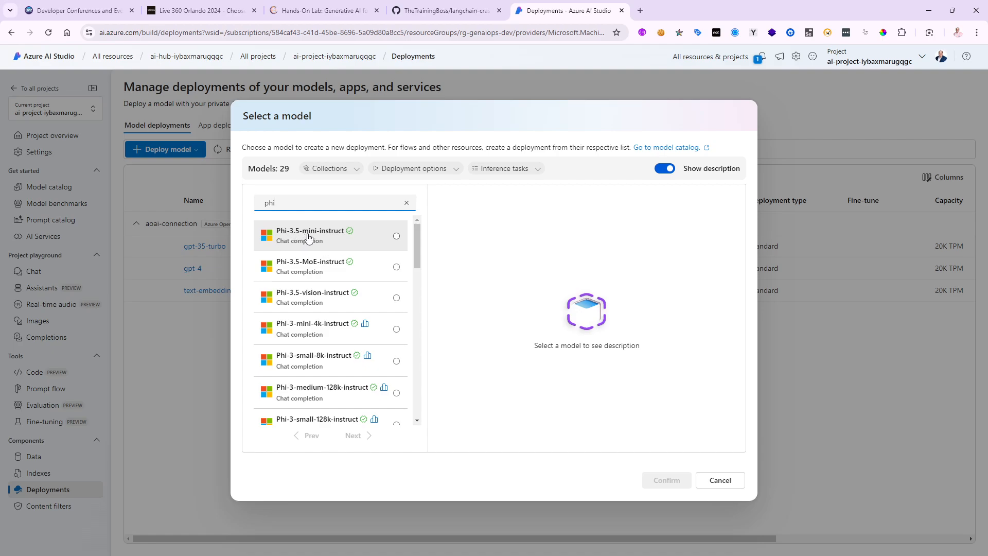
left_click(396, 237)
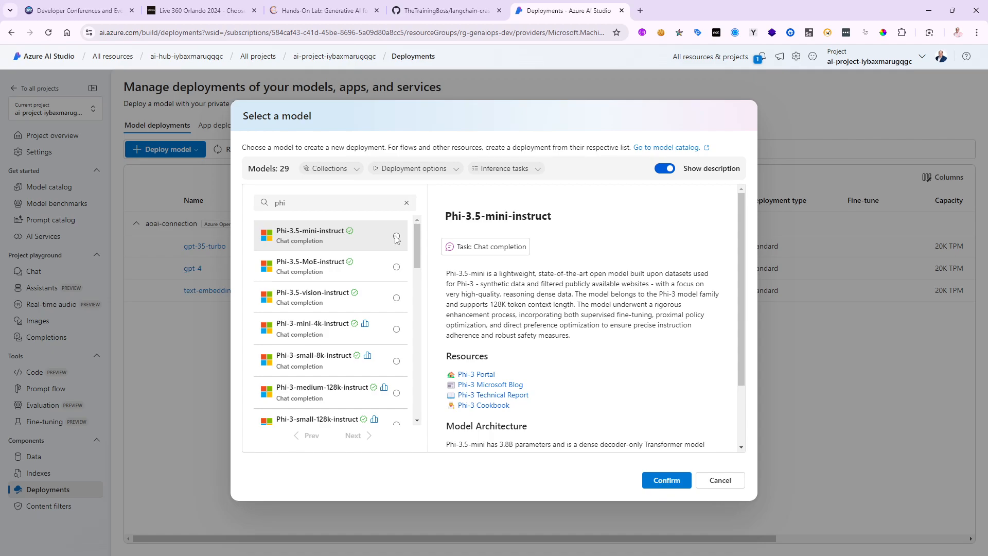
left_click(672, 484)
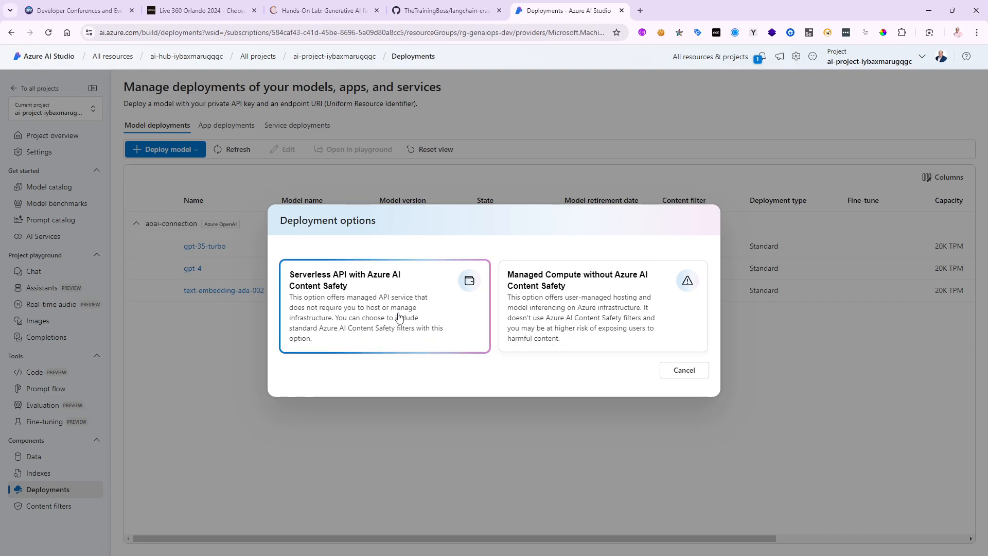
Review the pricing terms and deploy the model as a Serverless API with Azure AI Content Safety, keeping the suggested name and enabled content filter.
left_click(373, 298)
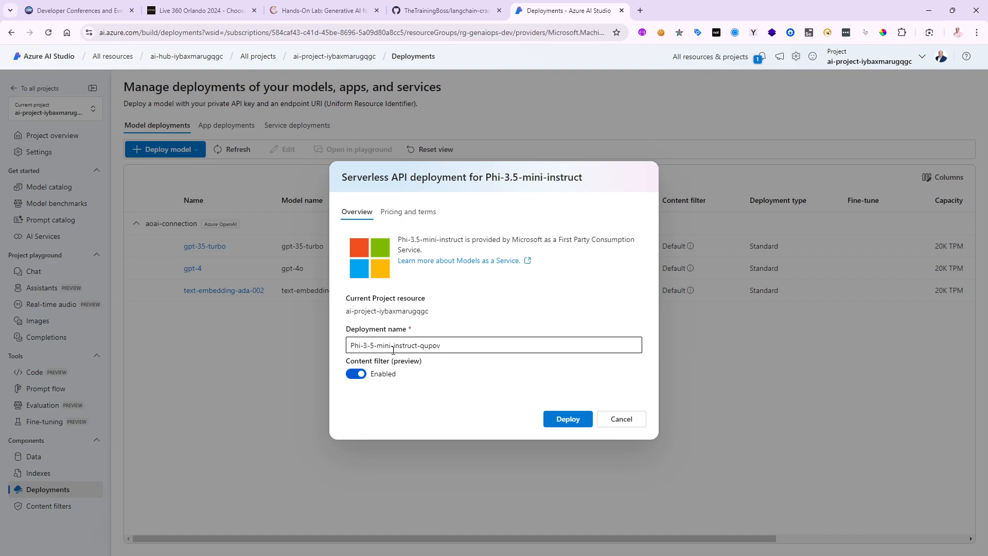
left_click(407, 212)
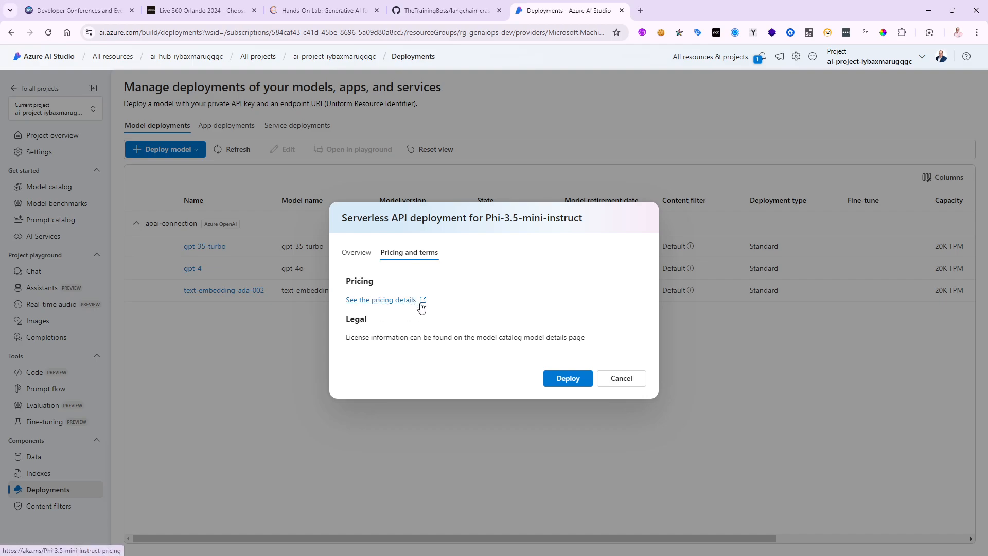
left_click(356, 252)
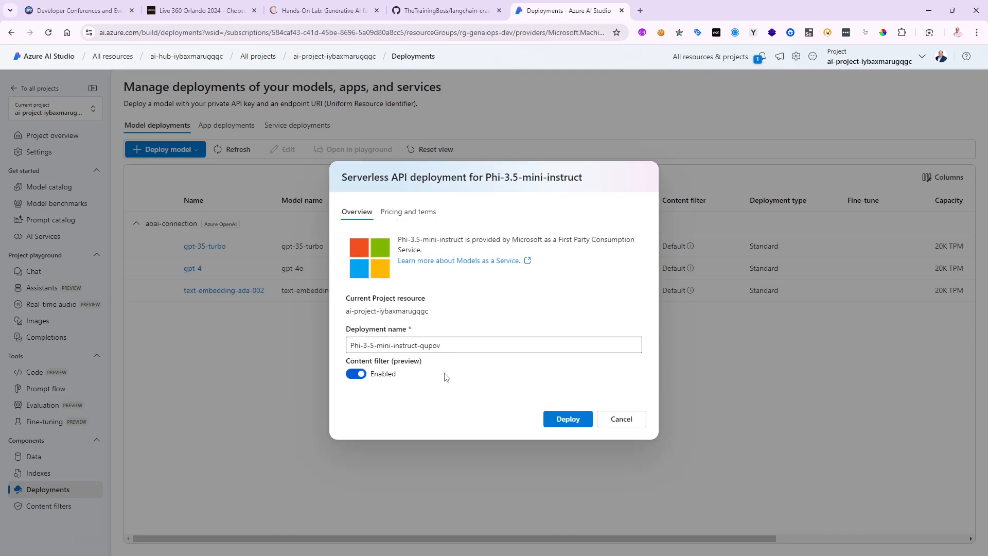
left_click(571, 421)
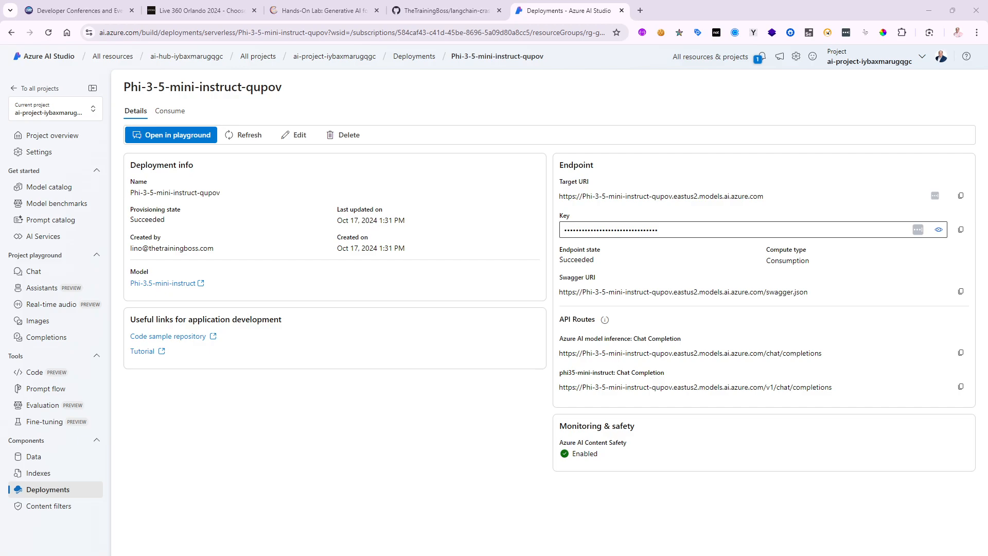
Open the chat playground, dismiss the recommendation survey and select the Phi-3-5-mini-instruct-qupov deployment.
left_click(34, 272)
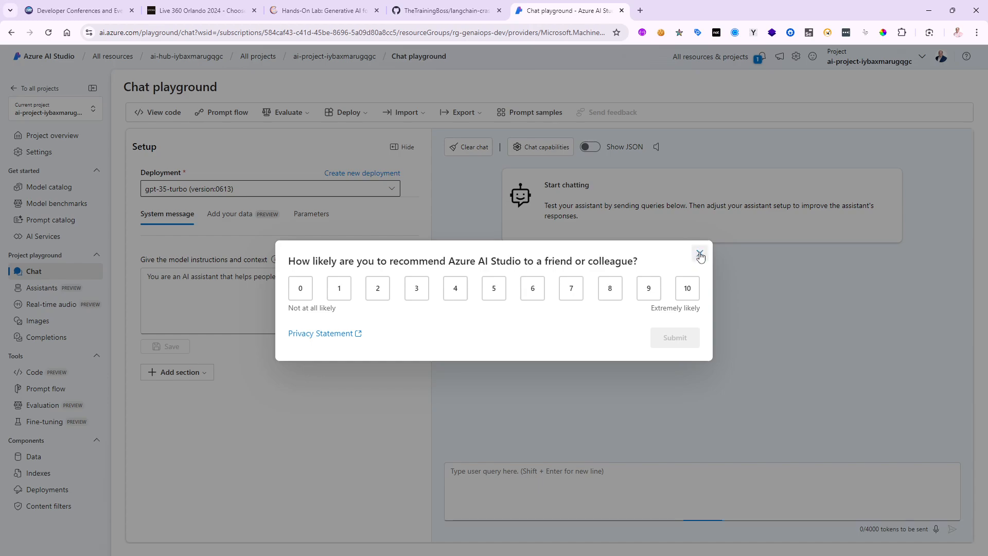
left_click(700, 254)
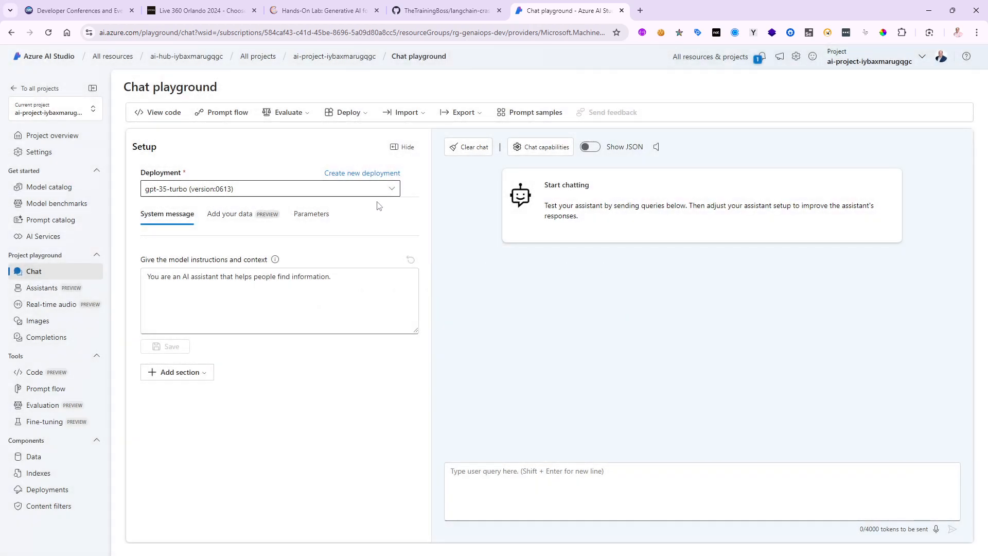
left_click(392, 189)
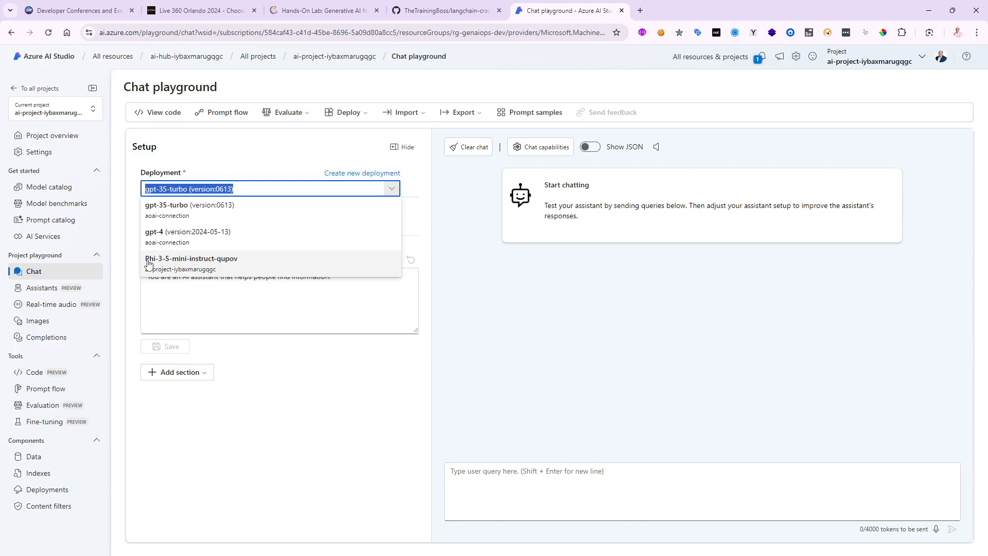
mouse_move(180, 265)
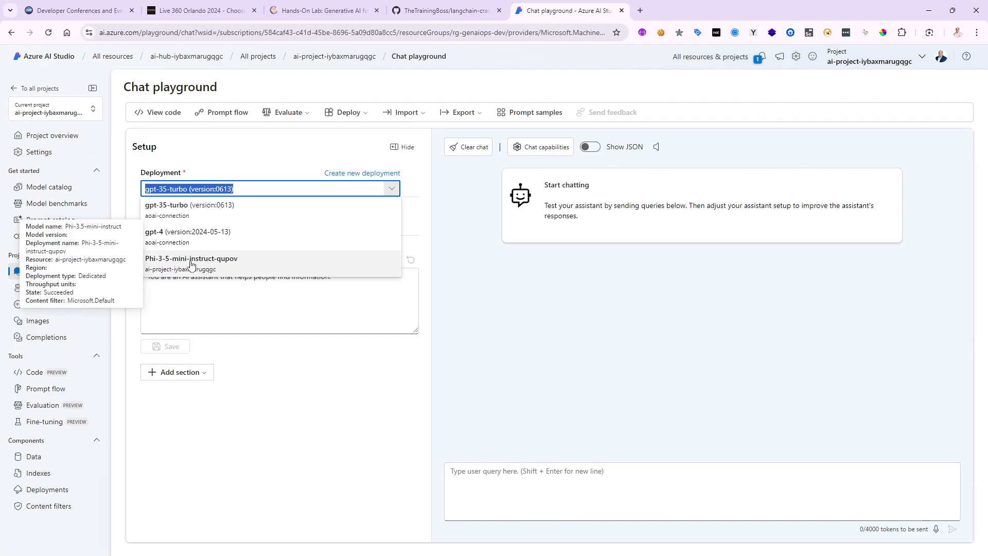
left_click(173, 266)
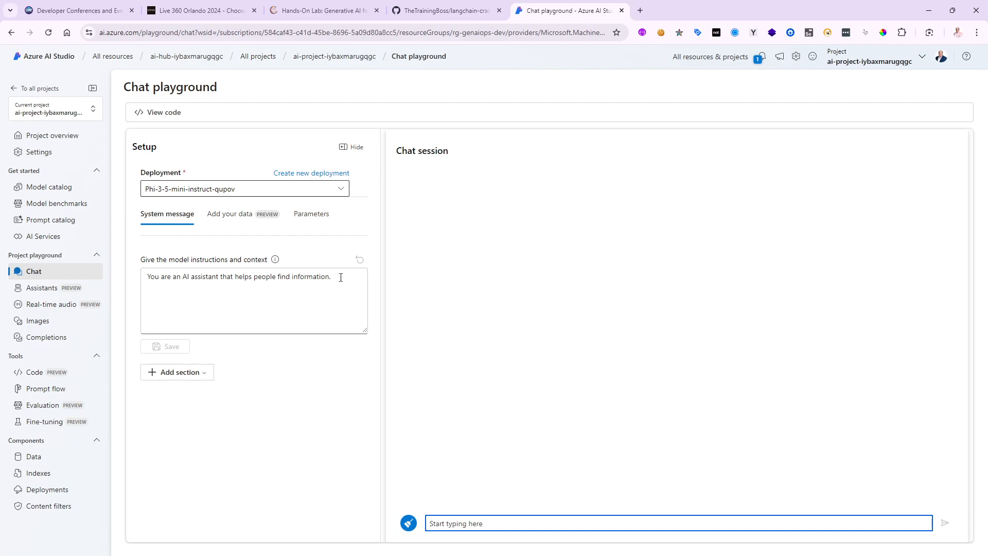
Replace the system message with the copied Lamna Healthcare instructions for extracting conversation details as JSON, review them and save the update.
left_click_drag(340, 277, 128, 273)
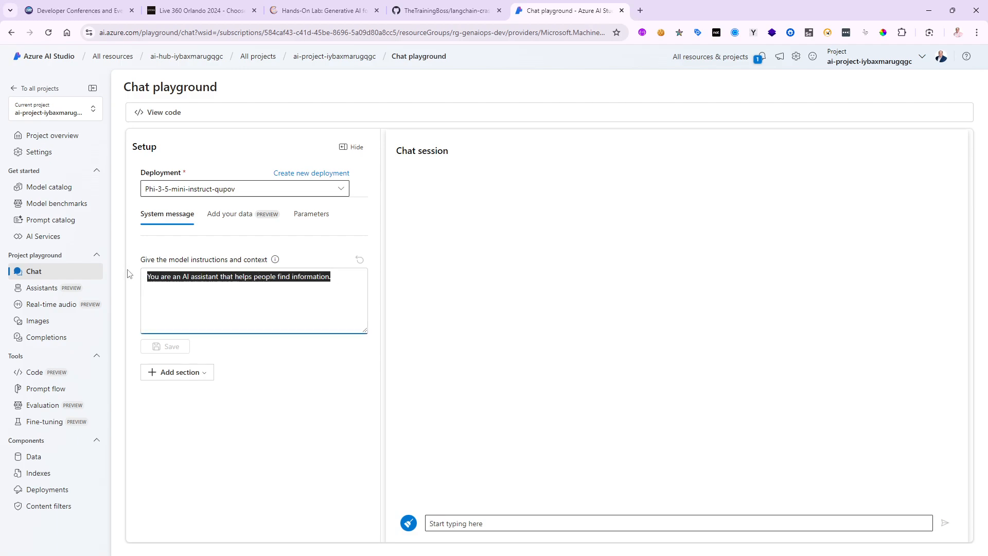
key("ctrl+v")
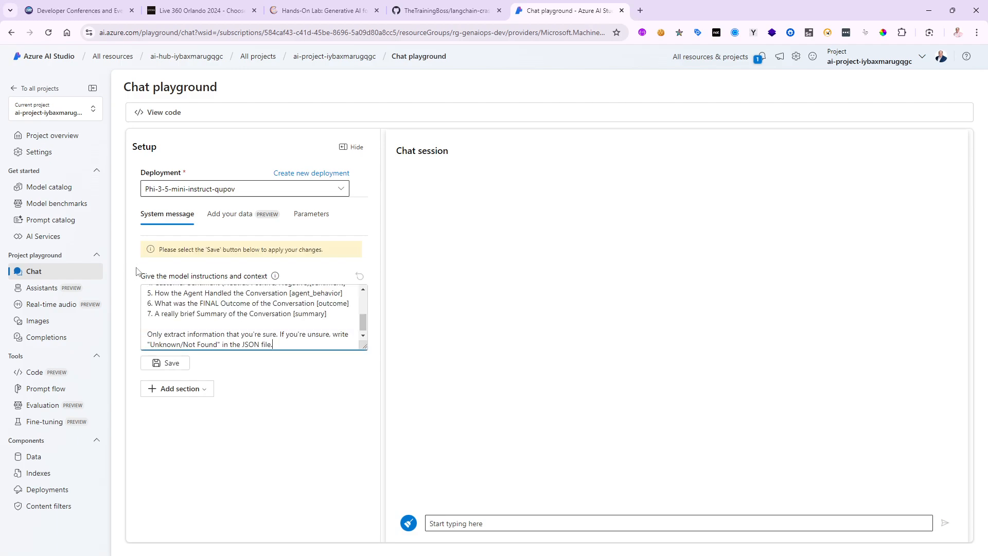
left_click_drag(364, 349, 355, 426)
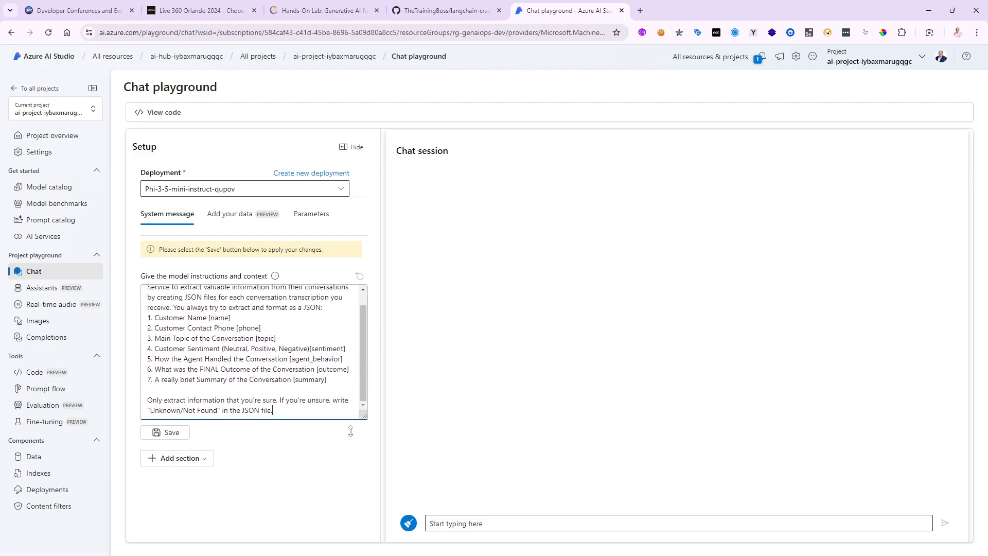
scroll(253, 362, "up", 2)
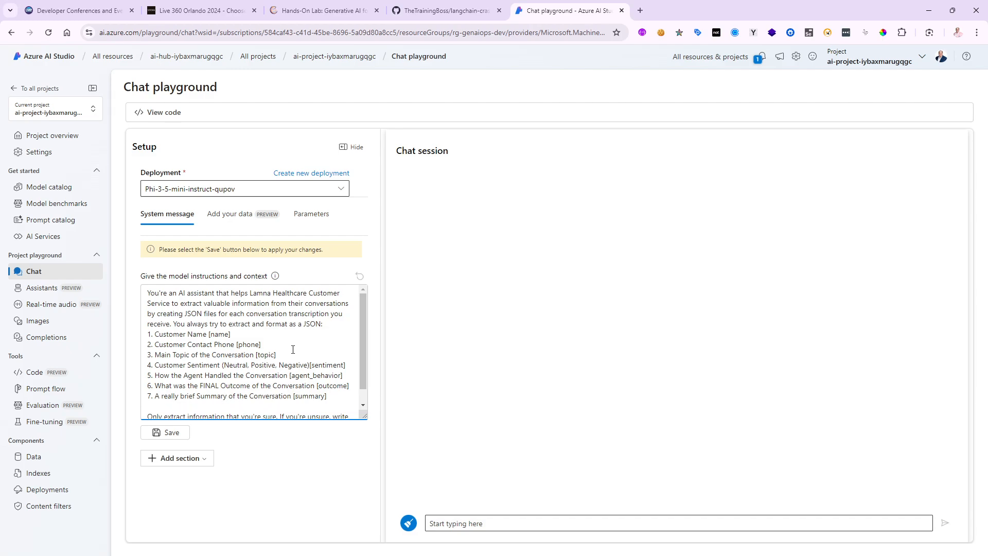
scroll(293, 350, "down", 1)
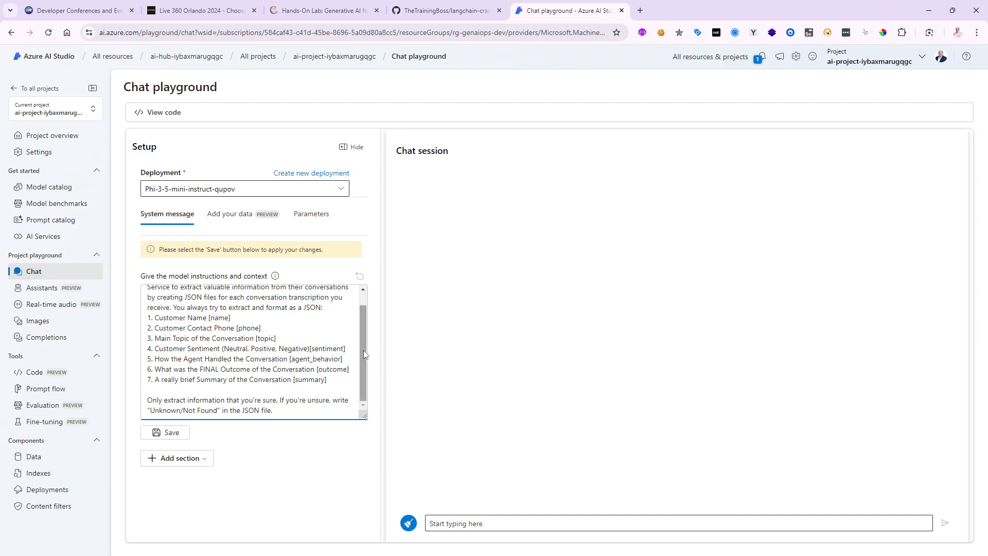
scroll(364, 349, "up", 1)
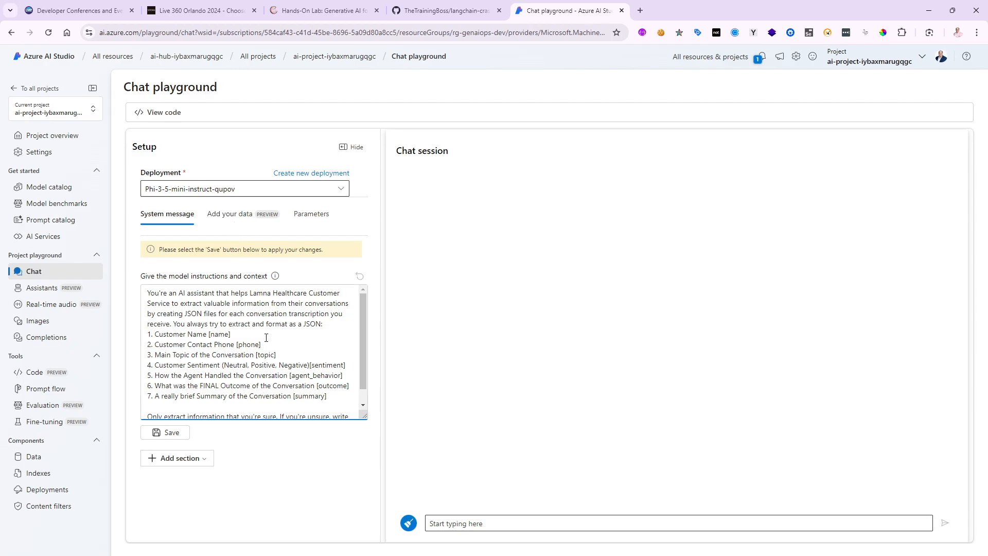
scroll(226, 360, "down", 1)
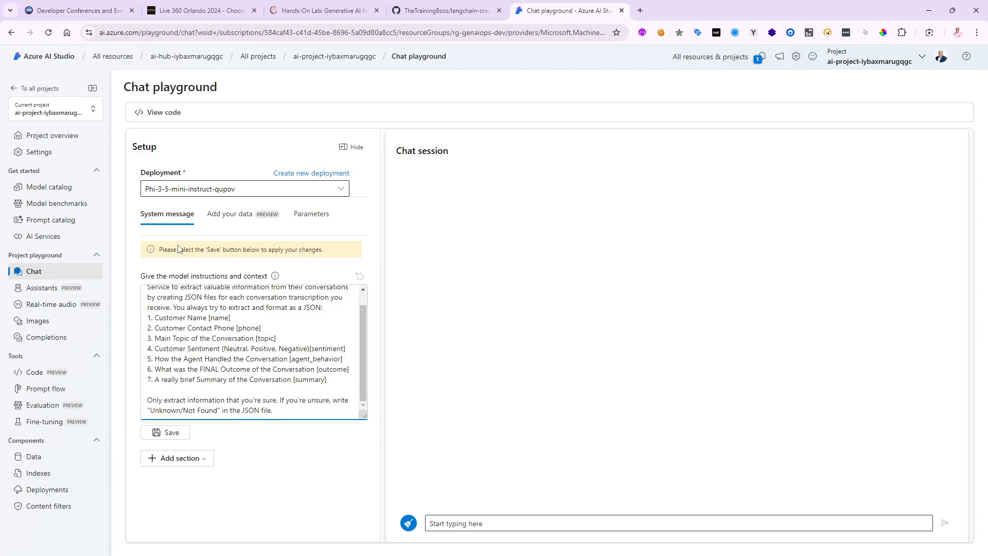
left_click(169, 435)
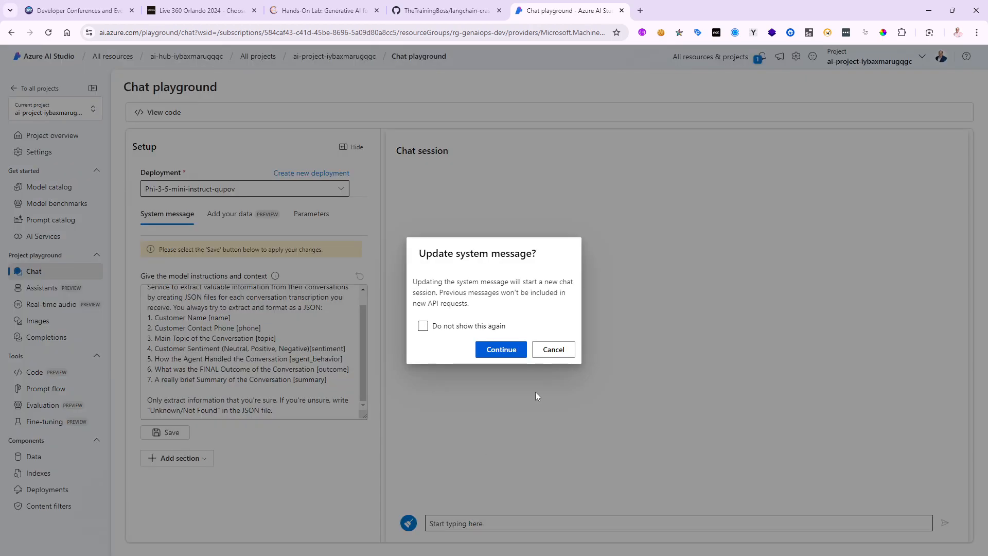
left_click(501, 350)
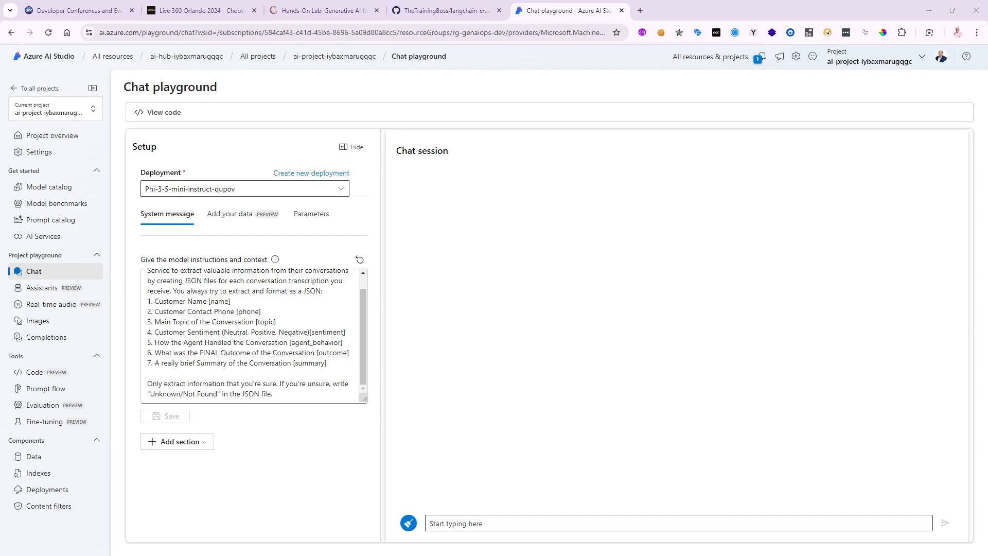
Paste the copied Lamna Healthcare customer service transcript about a medical bill into the chat and send it to the model.
left_click(489, 523)
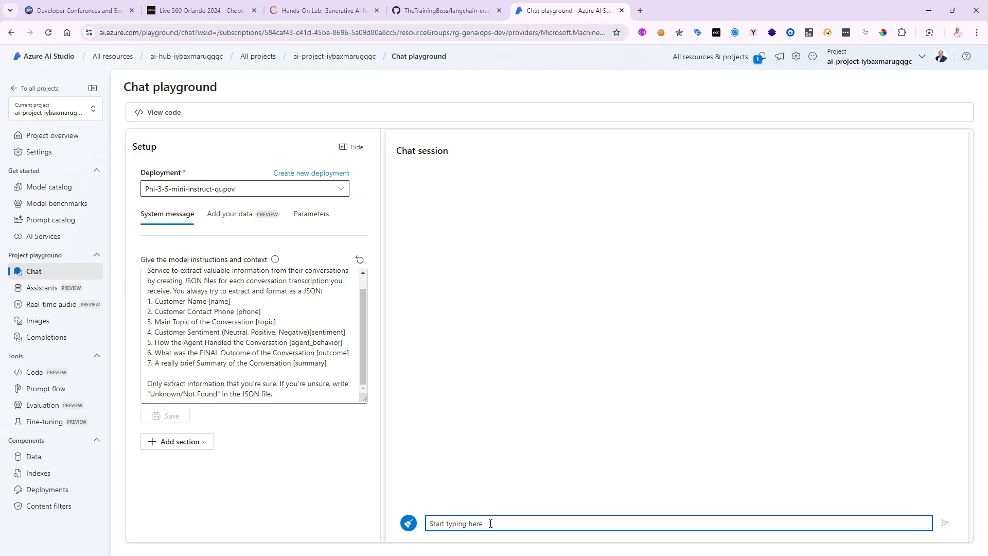
key("ctrl+v")
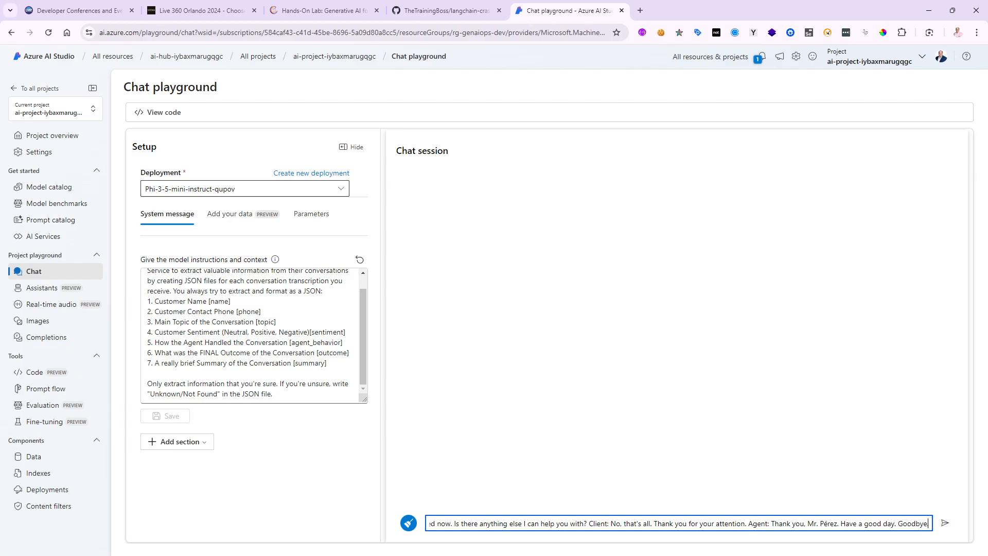
type(".")
key("BackSpace")
key("BackSpace")
left_click(946, 525)
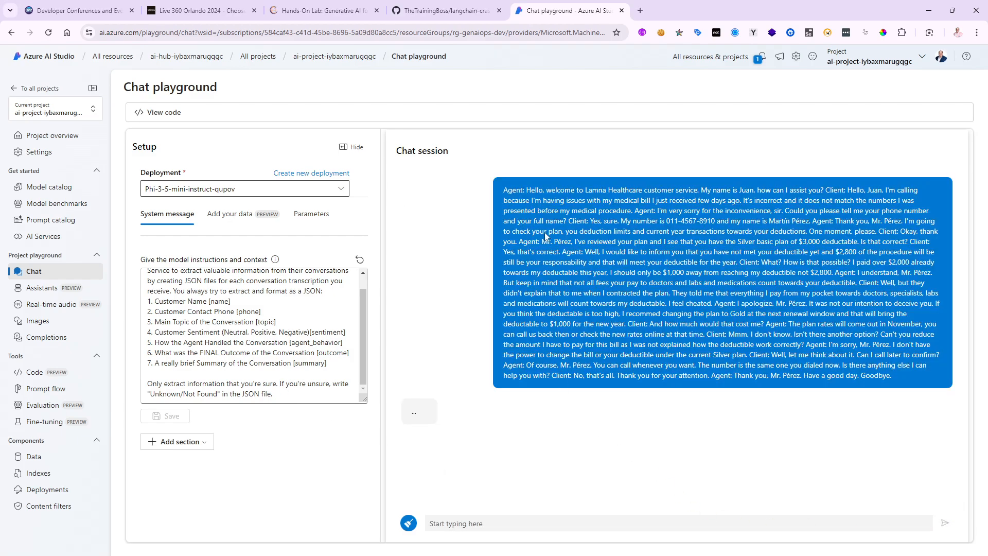